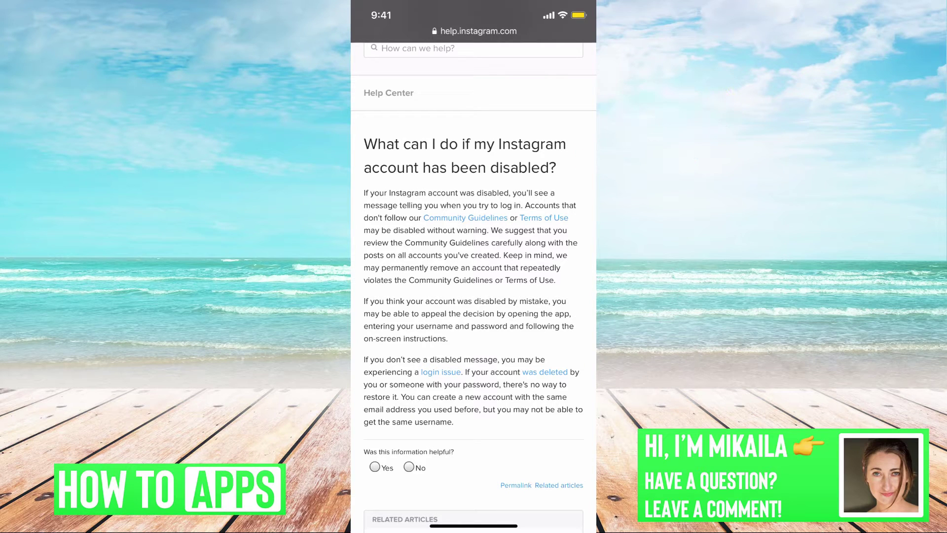
scroll(473, 296, "up", 1)
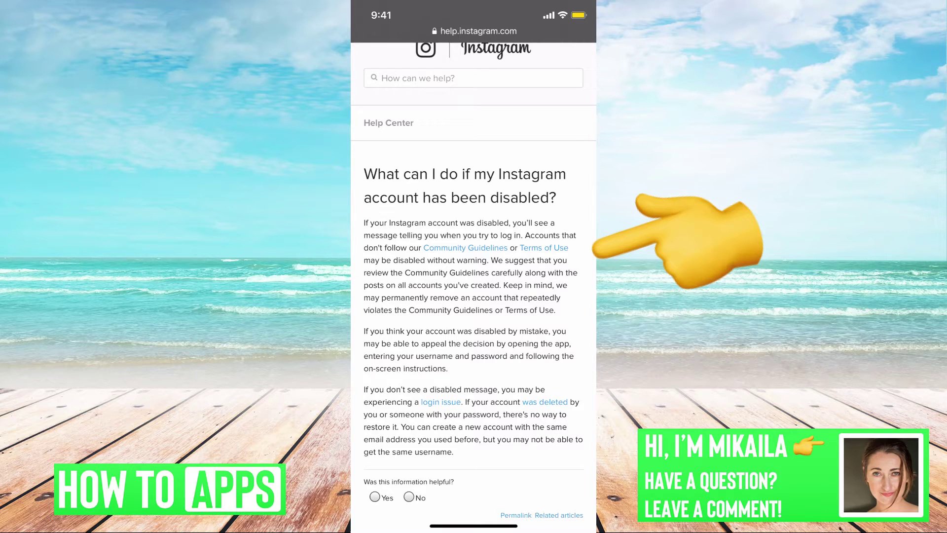
scroll(475, 296, "down", 1)
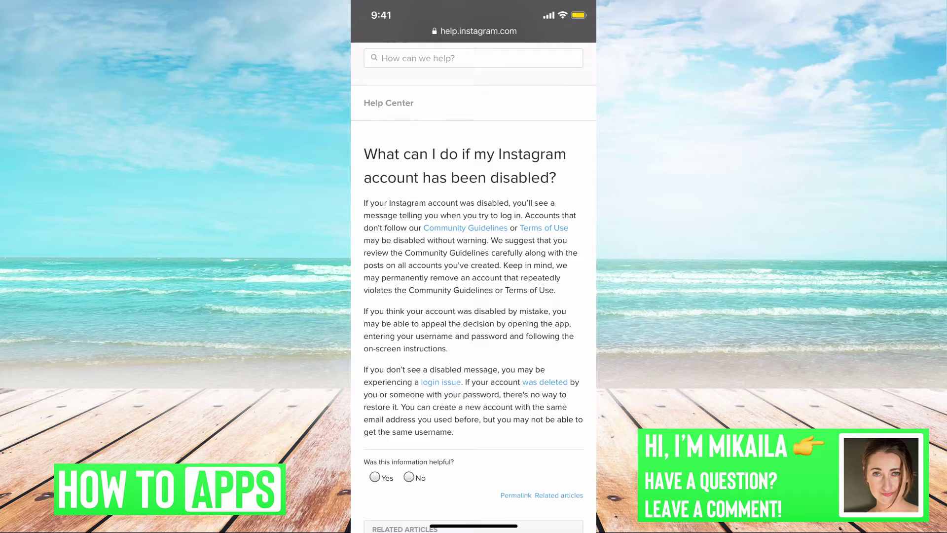
left_click_drag(473, 525, 473, 370)
Step: Switch to the Notes app to the 'Instagram Disabled' note with the help.instagram.com contact link
left_click(415, 282)
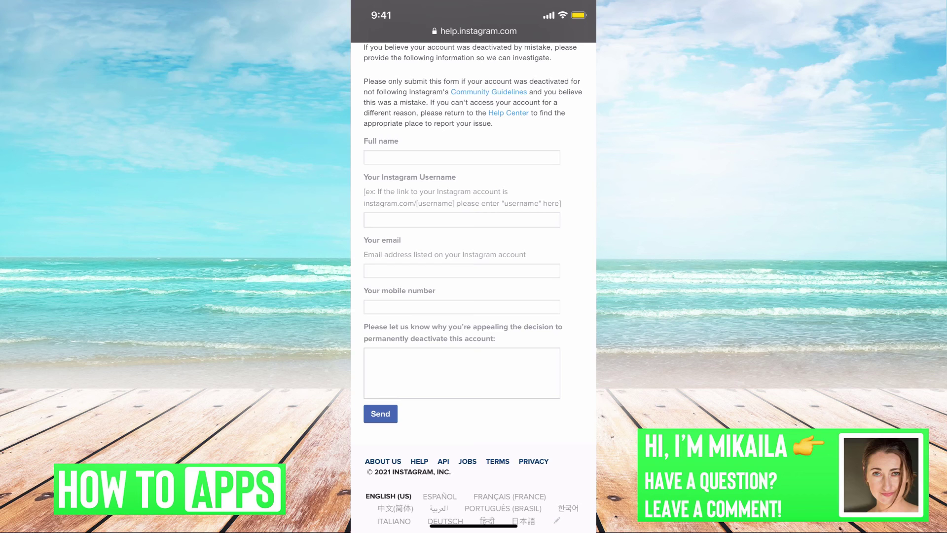
scroll(474, 281, "down", 1)
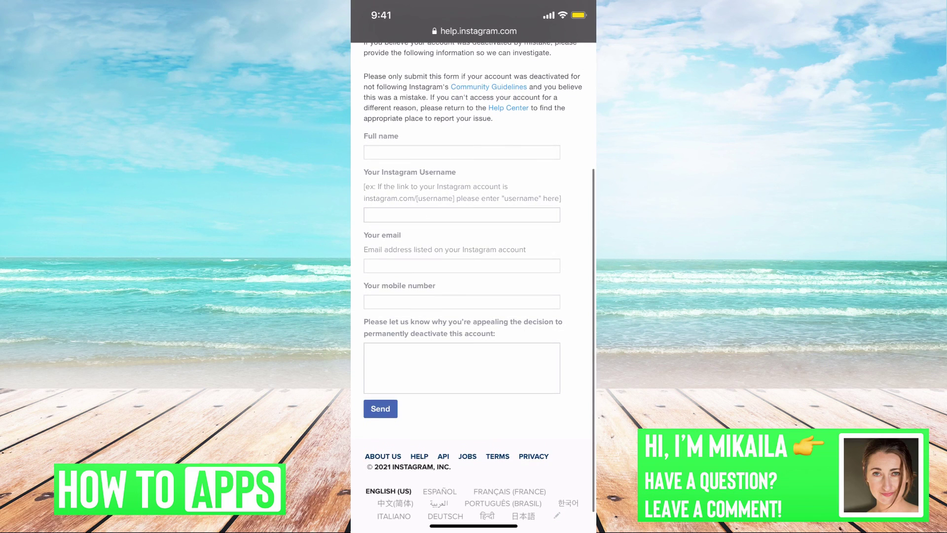